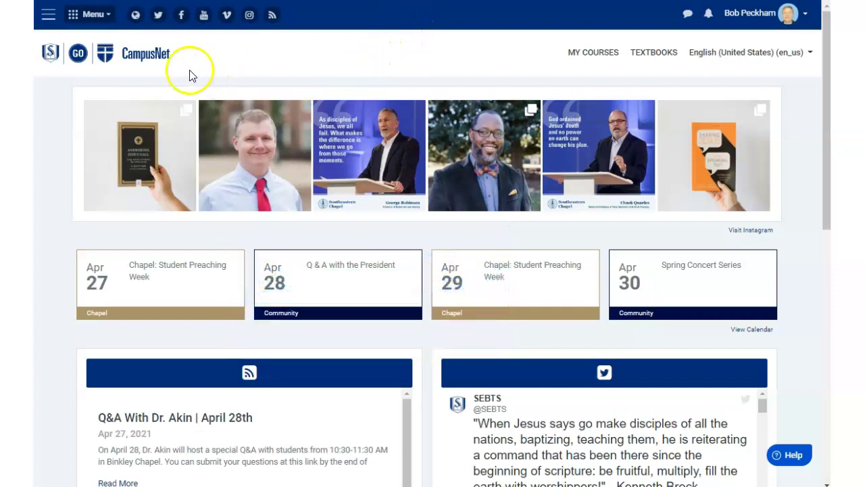
Go from the CampusNet Menu dropdown to the Self-Service Home sign-in page.
{"action": "left_click", "coordinate": [99, 17]}
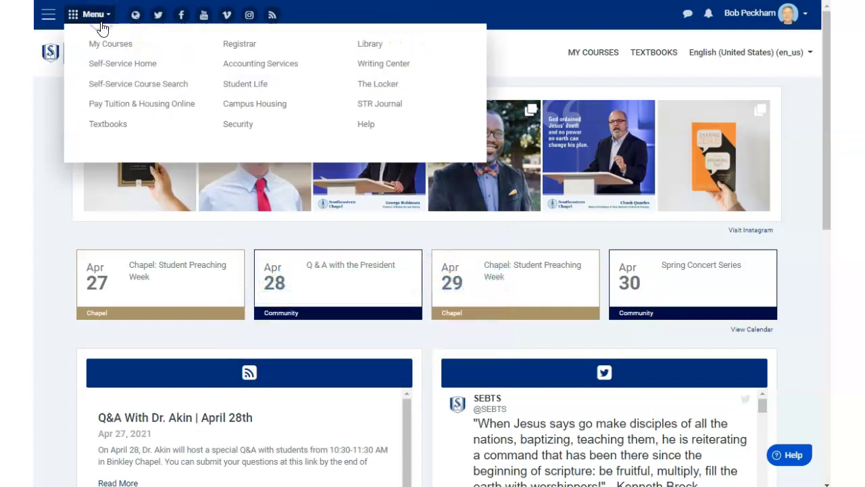
{"action": "left_click", "coordinate": [115, 64]}
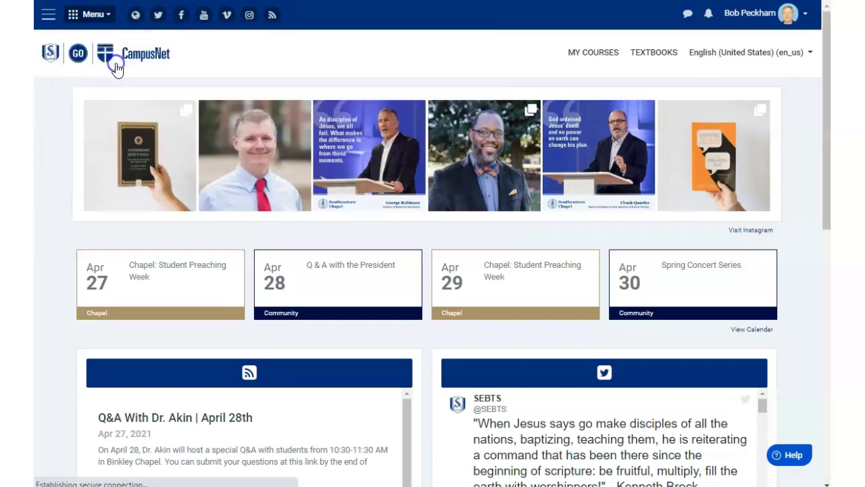
Sign in with the student user name and the account password to reach Today's Overview.
{"action": "left_click", "coordinate": [364, 142]}
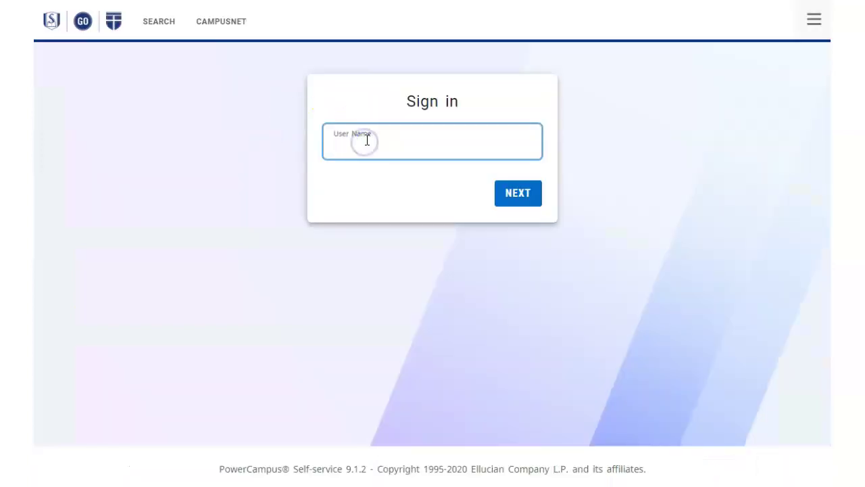
{"action": "type", "text": "0009"}
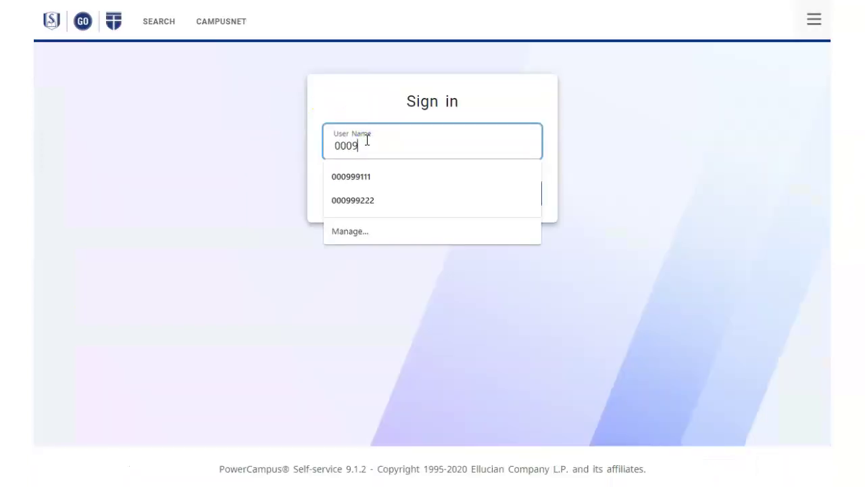
{"action": "type", "text": "99222"}
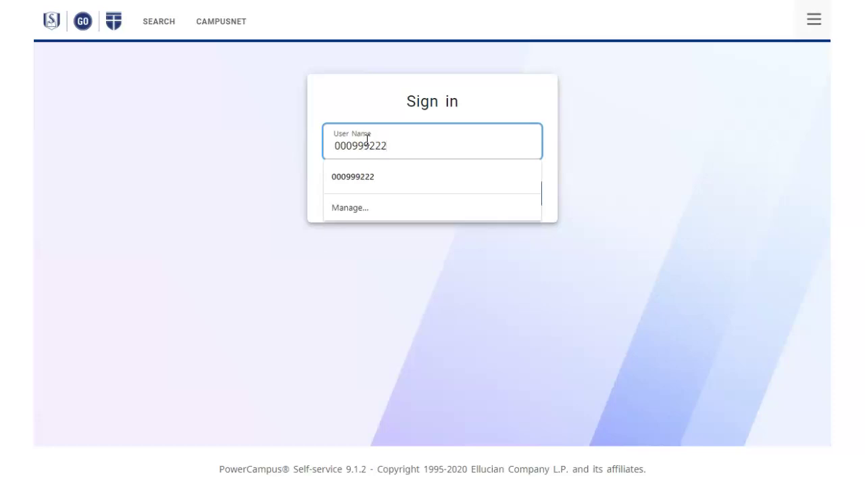
{"action": "left_click", "coordinate": [429, 267]}
{"action": "left_click", "coordinate": [518, 192]}
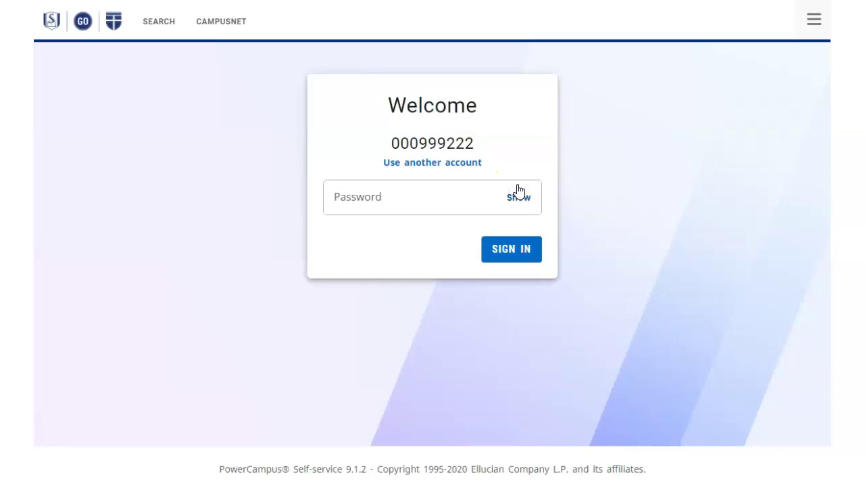
{"action": "left_click", "coordinate": [346, 200]}
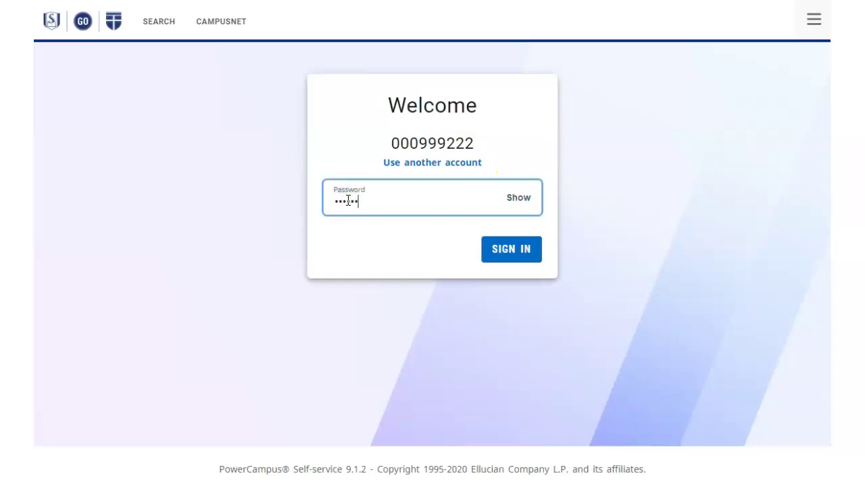
{"action": "left_click", "coordinate": [511, 249]}
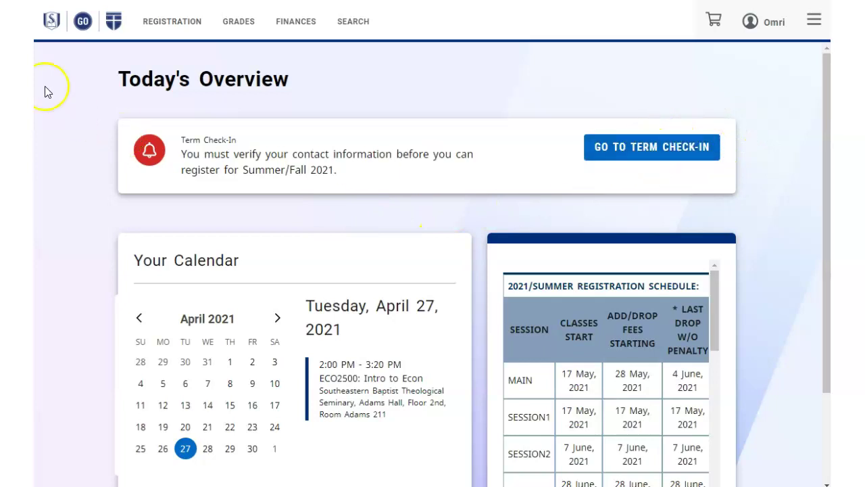
Open Term Check-in from the Registration menu and review its required verifications.
{"action": "left_click", "coordinate": [165, 27]}
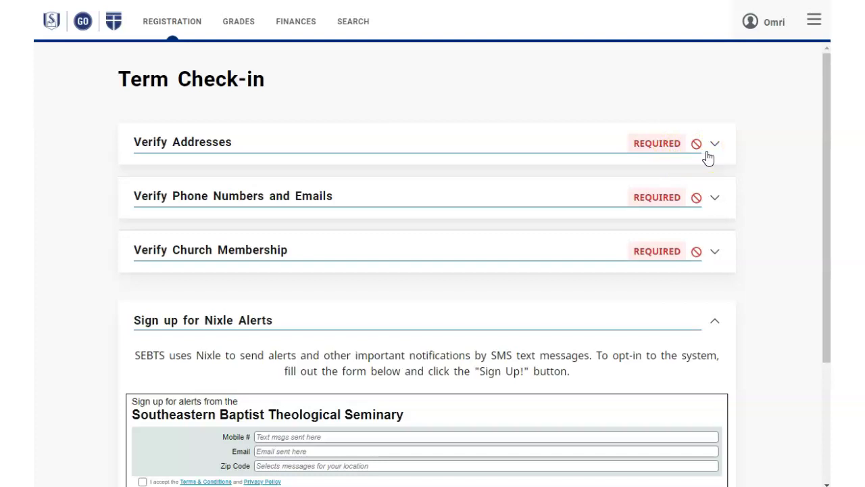
{"action": "scroll", "coordinate": [643, 200], "scroll_direction": "down", "scroll_amount": 3}
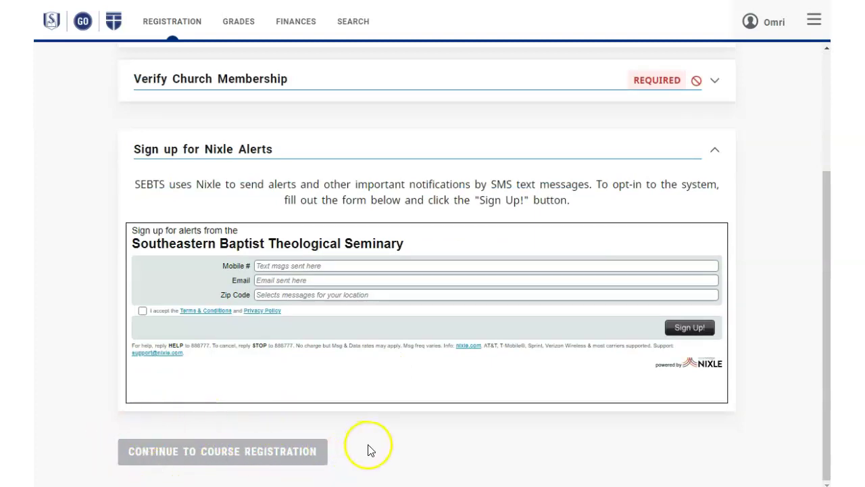
{"action": "scroll", "coordinate": [439, 440], "scroll_direction": "up", "scroll_amount": 3}
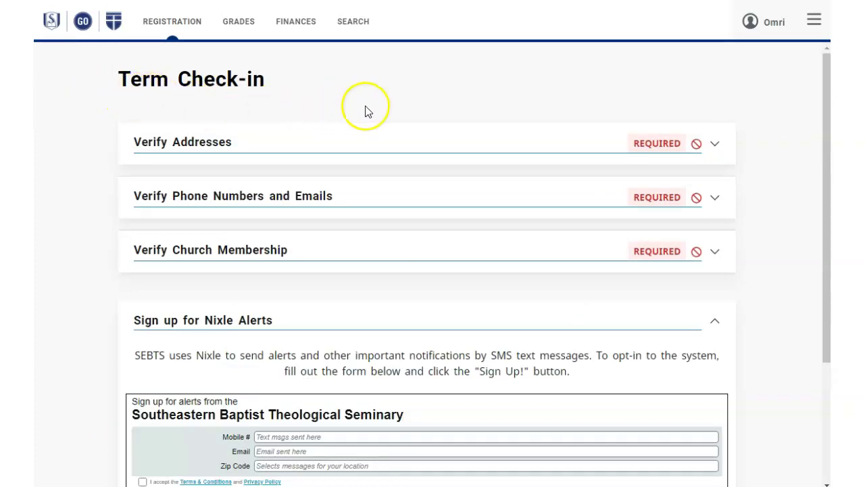
Expand Verify Addresses and mark the Mailing Address as correct.
{"action": "left_click", "coordinate": [714, 145]}
{"action": "scroll", "coordinate": [521, 243], "scroll_direction": "down", "scroll_amount": 1}
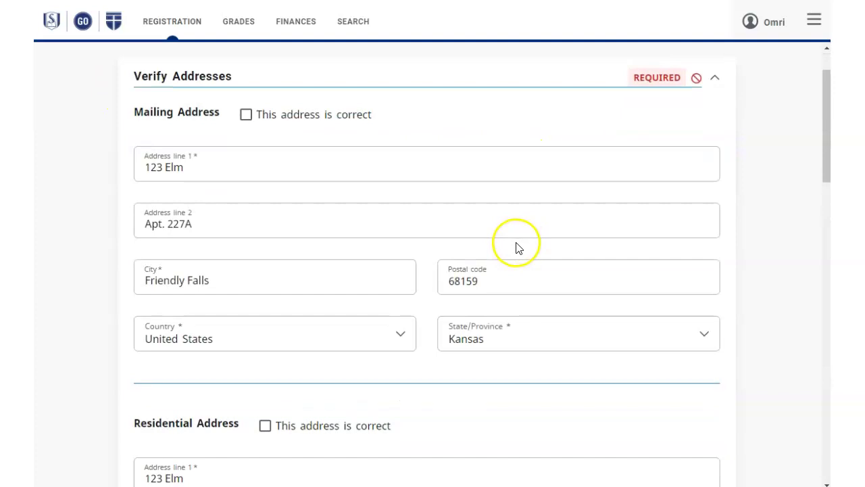
{"action": "scroll", "coordinate": [517, 248], "scroll_direction": "down", "scroll_amount": 1}
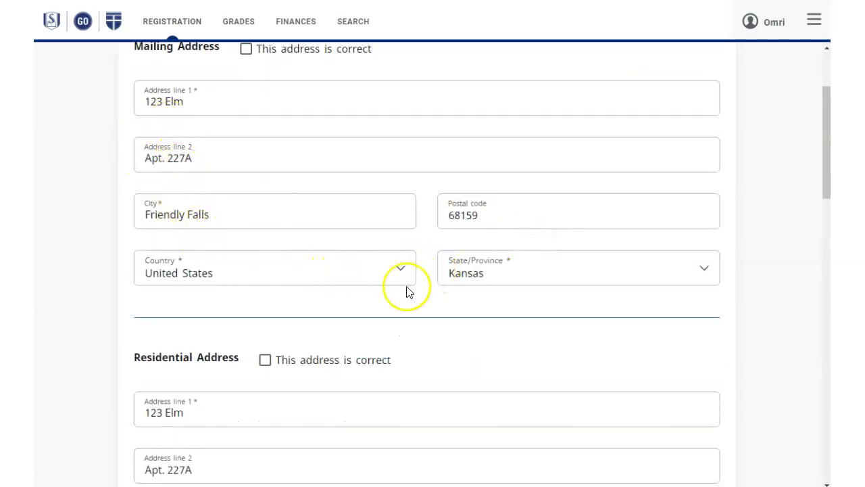
{"action": "scroll", "coordinate": [366, 293], "scroll_direction": "down", "scroll_amount": 1}
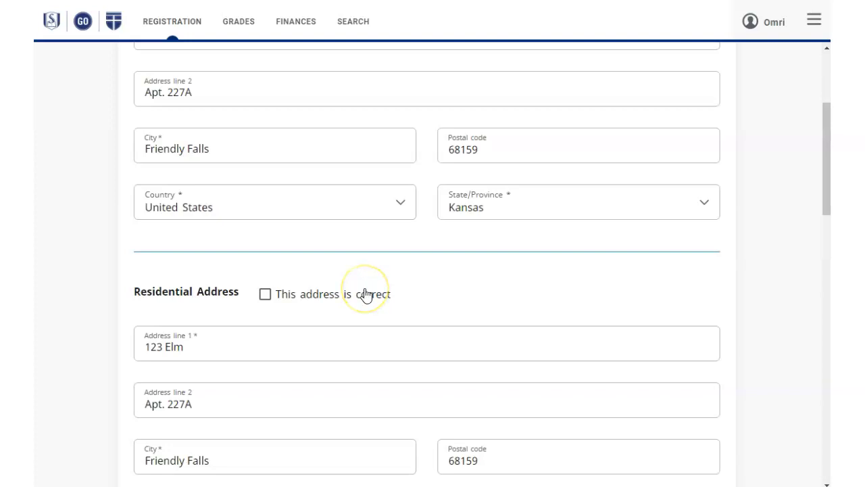
{"action": "scroll", "coordinate": [286, 415], "scroll_direction": "up", "scroll_amount": 2}
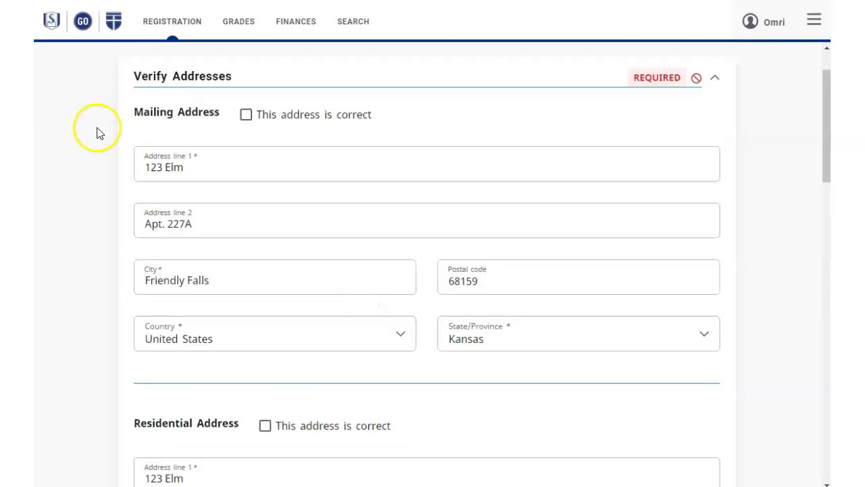
{"action": "scroll", "coordinate": [179, 219], "scroll_direction": "down", "scroll_amount": 1}
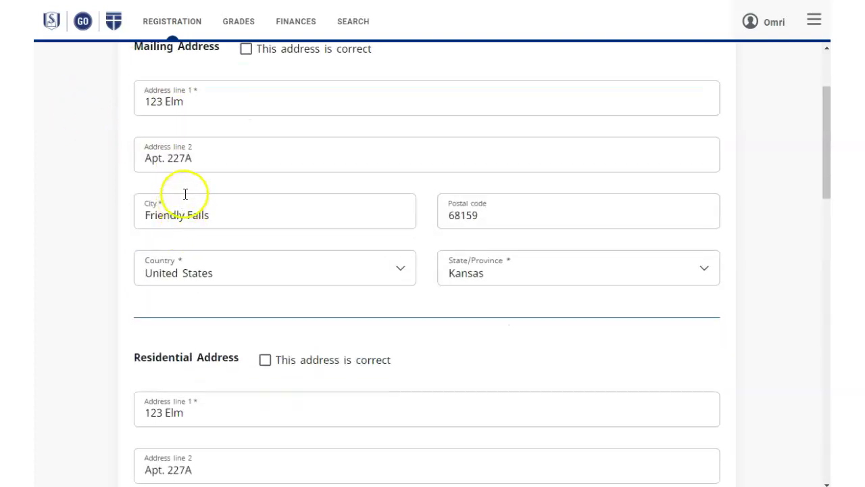
{"action": "scroll", "coordinate": [187, 194], "scroll_direction": "up", "scroll_amount": 1}
{"action": "left_click", "coordinate": [245, 114]}
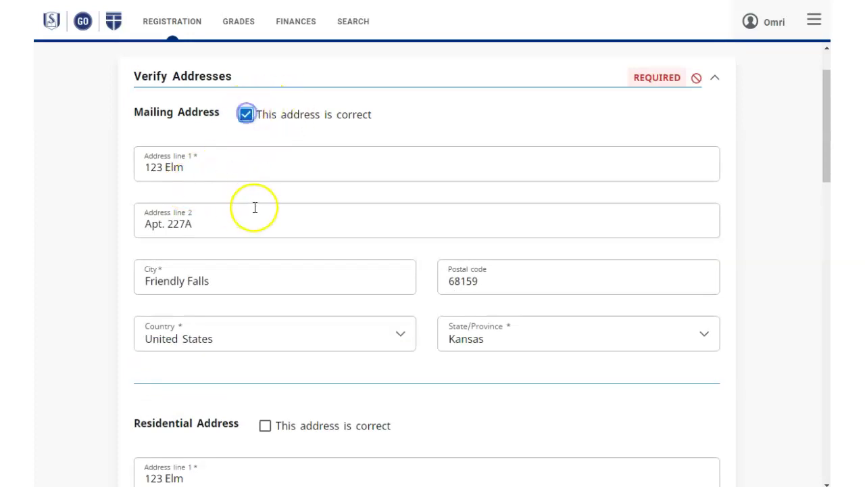
Mark the Residential Address as correct and move down to Parents/Guardians Address.
{"action": "scroll", "coordinate": [256, 225], "scroll_direction": "down", "scroll_amount": 1}
{"action": "scroll", "coordinate": [256, 225], "scroll_direction": "down", "scroll_amount": 3}
{"action": "left_click", "coordinate": [264, 164]}
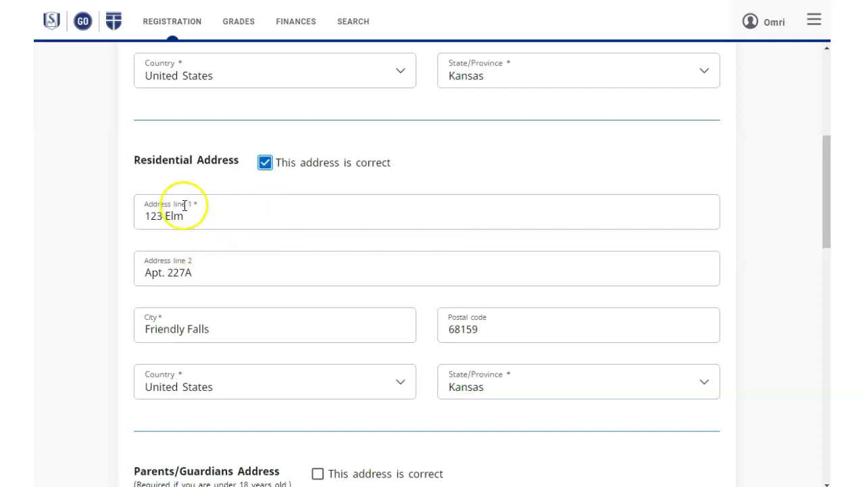
{"action": "scroll", "coordinate": [180, 203], "scroll_direction": "up", "scroll_amount": 1}
{"action": "scroll", "coordinate": [180, 203], "scroll_direction": "up", "scroll_amount": 1}
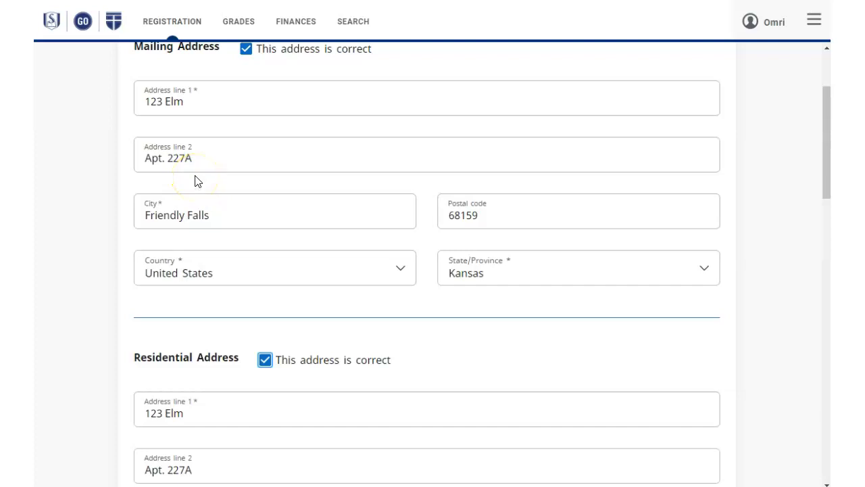
{"action": "scroll", "coordinate": [191, 180], "scroll_direction": "down", "scroll_amount": 4}
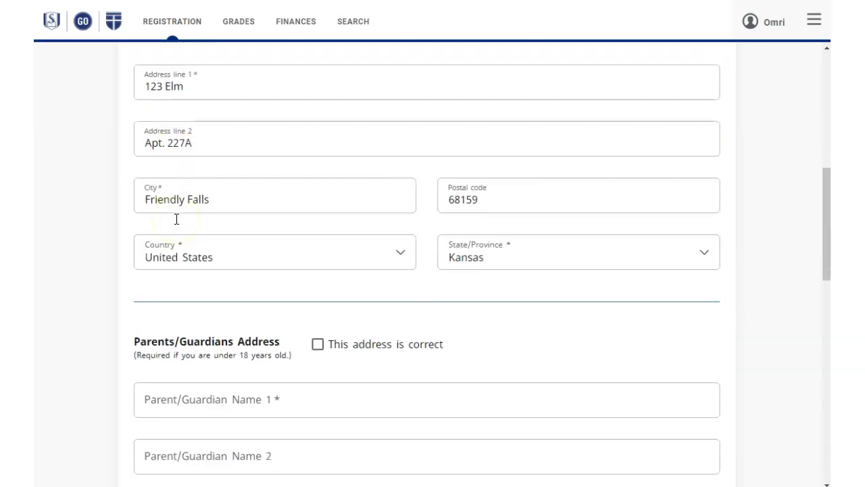
{"action": "scroll", "coordinate": [166, 242], "scroll_direction": "down", "scroll_amount": 3}
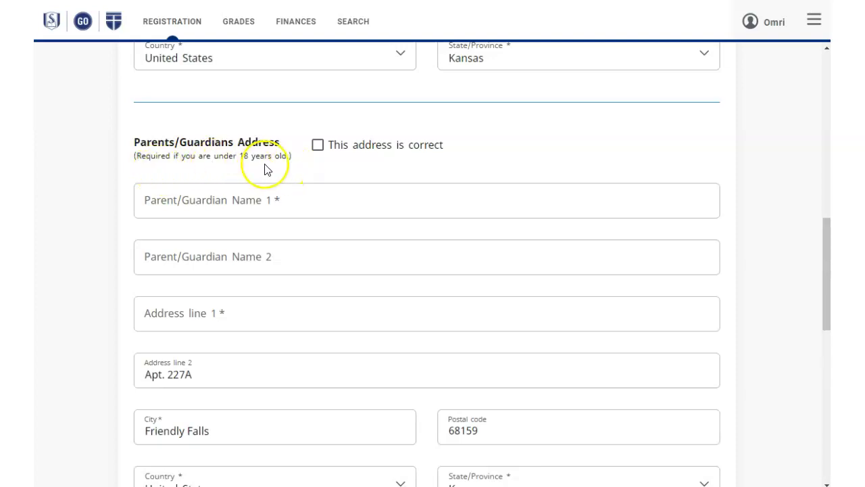
{"action": "scroll", "coordinate": [304, 214], "scroll_direction": "down", "scroll_amount": 1}
Enter the first parent/guardian's name and the start of their street address.
{"action": "left_click", "coordinate": [189, 136]}
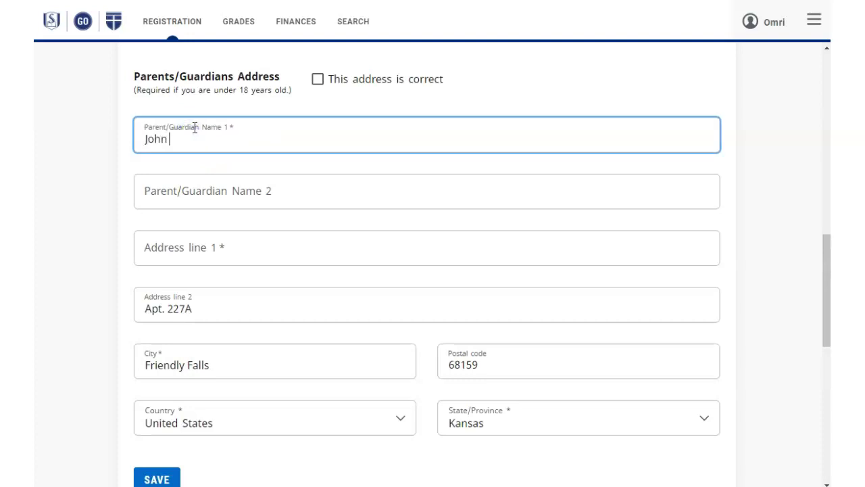
{"action": "type", "text": "John Smith"}
{"action": "left_click", "coordinate": [244, 246]}
{"action": "type", "text": "234 Oak St."}
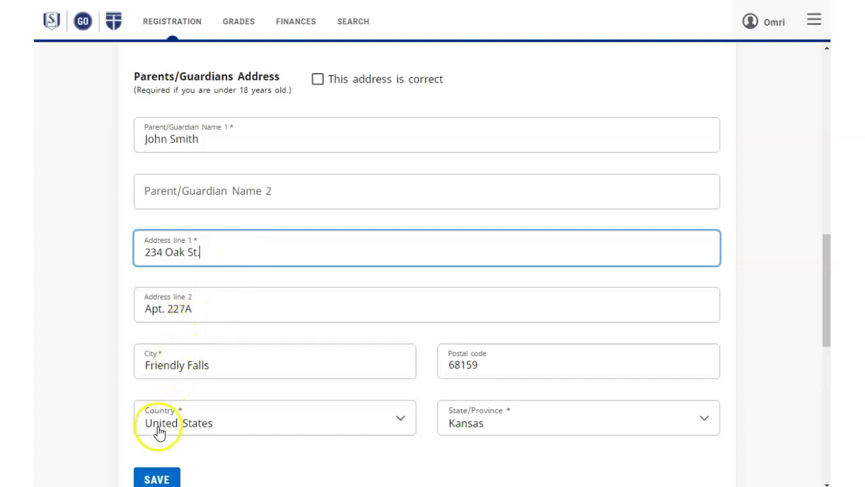
Mark the Parents/Guardians Address as correct and save the address details.
{"action": "scroll", "coordinate": [343, 225], "scroll_direction": "up", "scroll_amount": 1}
{"action": "scroll", "coordinate": [331, 225], "scroll_direction": "up", "scroll_amount": 2}
{"action": "left_click", "coordinate": [319, 209]}
{"action": "scroll", "coordinate": [327, 256], "scroll_direction": "down", "scroll_amount": 1}
{"action": "scroll", "coordinate": [327, 275], "scroll_direction": "down", "scroll_amount": 3}
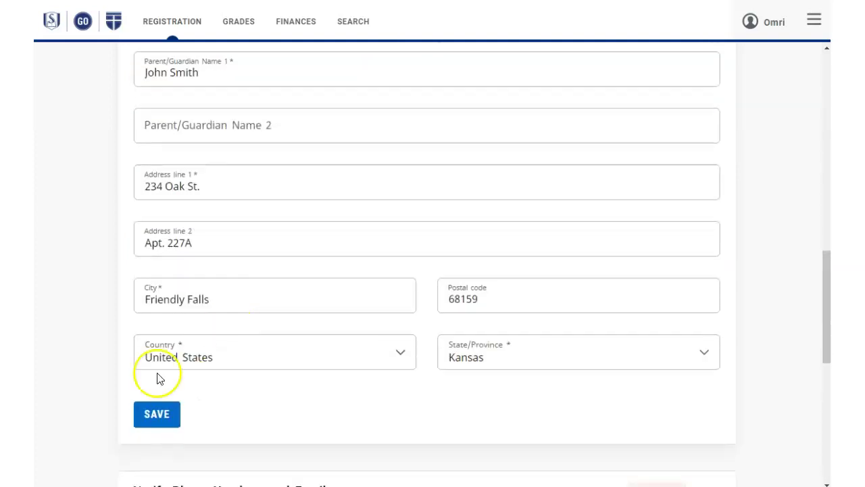
{"action": "left_click", "coordinate": [158, 413]}
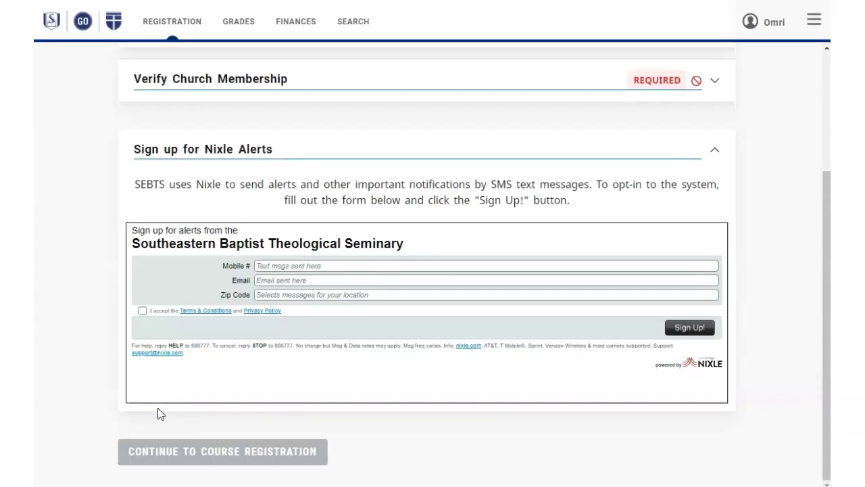
Confirm the personal email and primary phone number as correct and save them.
{"action": "scroll", "coordinate": [90, 289], "scroll_direction": "up", "scroll_amount": 3}
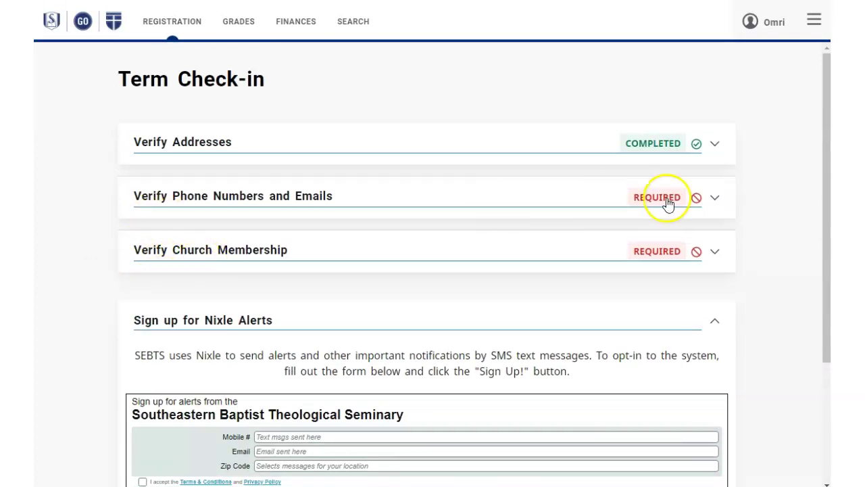
{"action": "left_click", "coordinate": [711, 200]}
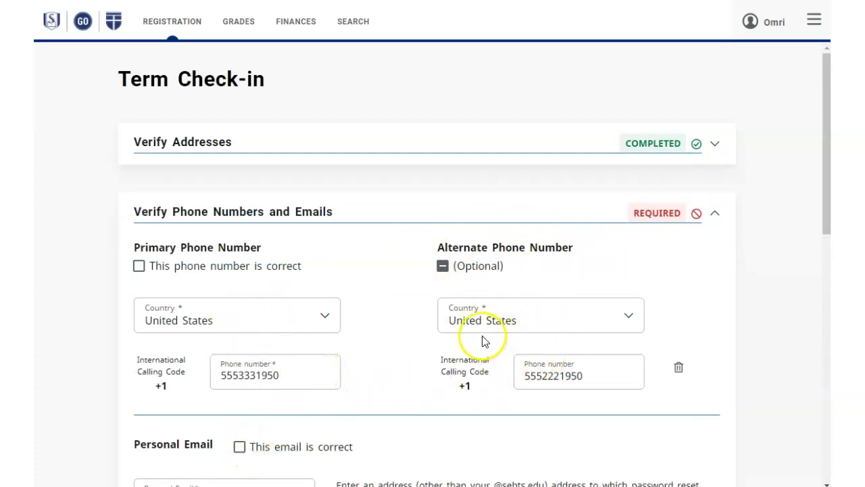
{"action": "left_click", "coordinate": [239, 447]}
{"action": "left_click", "coordinate": [139, 265]}
{"action": "scroll", "coordinate": [272, 357], "scroll_direction": "down", "scroll_amount": 3}
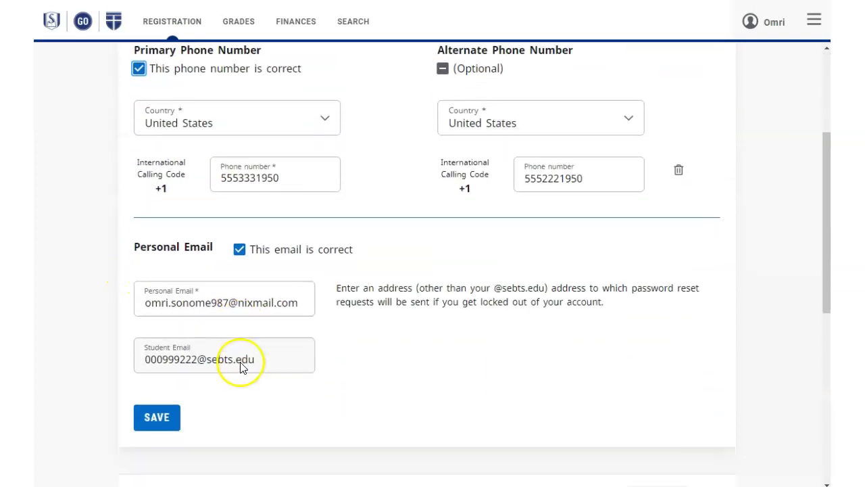
{"action": "left_click", "coordinate": [155, 419]}
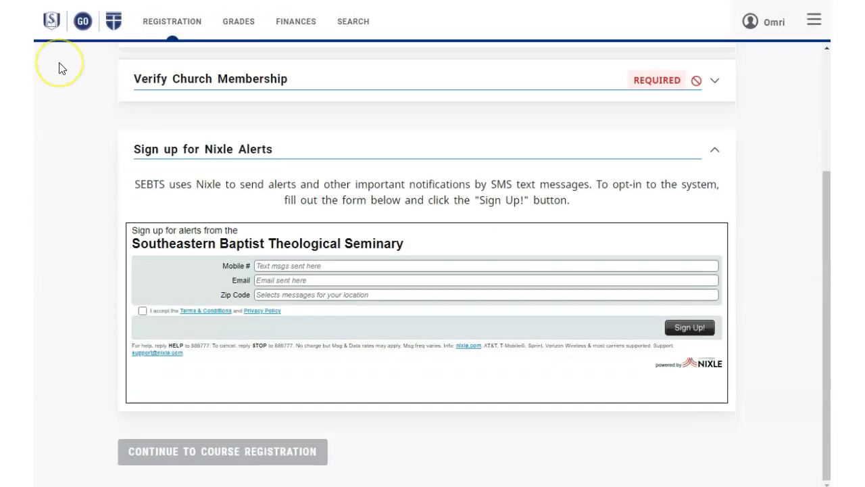
Mark the church name and location as correct and save Verify Church Membership.
{"action": "scroll", "coordinate": [525, 178], "scroll_direction": "up", "scroll_amount": 2}
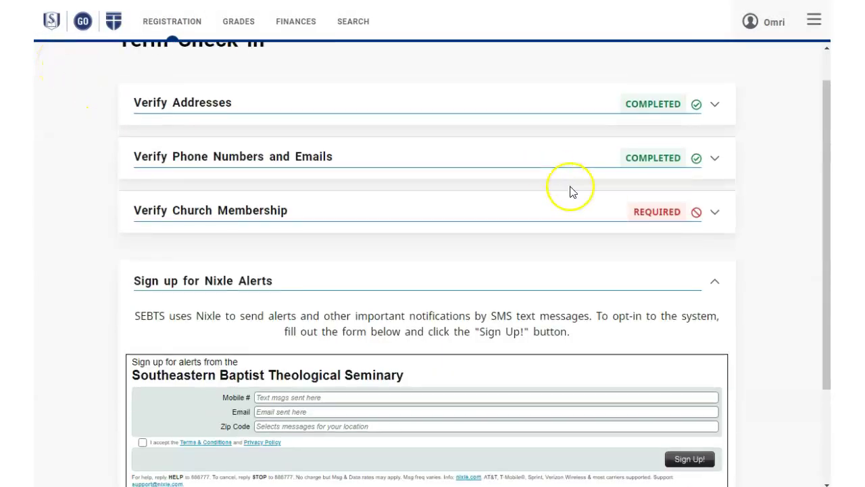
{"action": "left_click", "coordinate": [714, 215]}
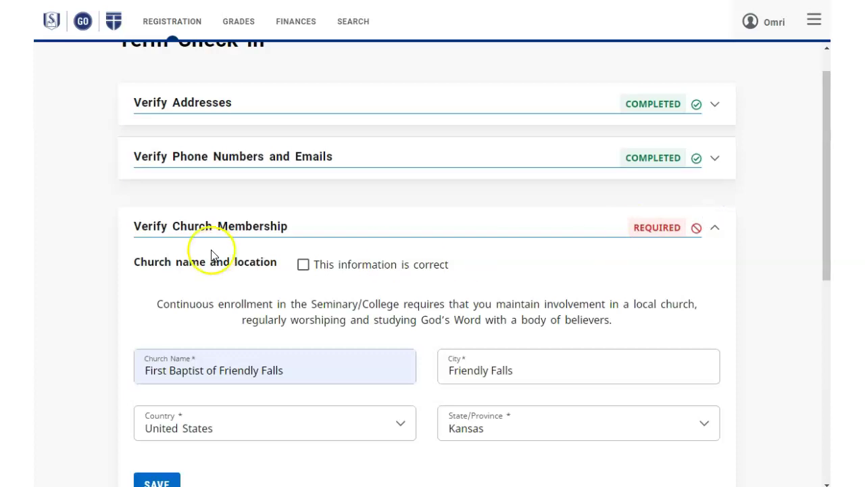
{"action": "scroll", "coordinate": [122, 250], "scroll_direction": "down", "scroll_amount": 2}
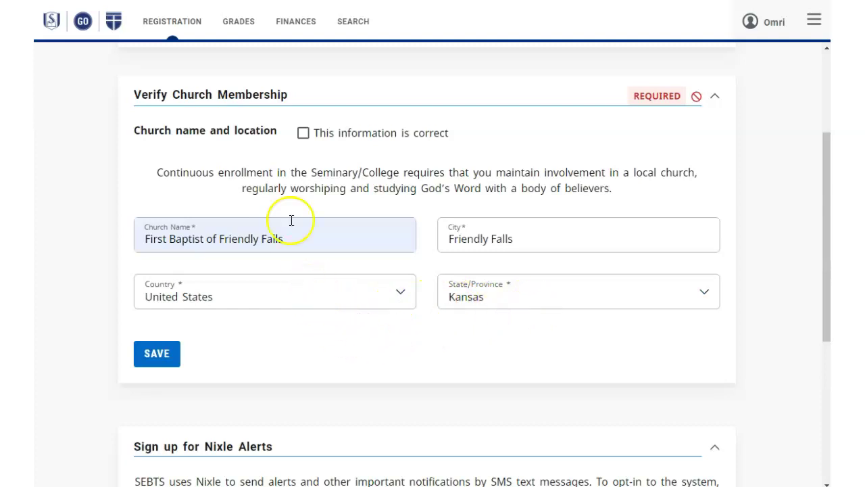
{"action": "left_click", "coordinate": [302, 133]}
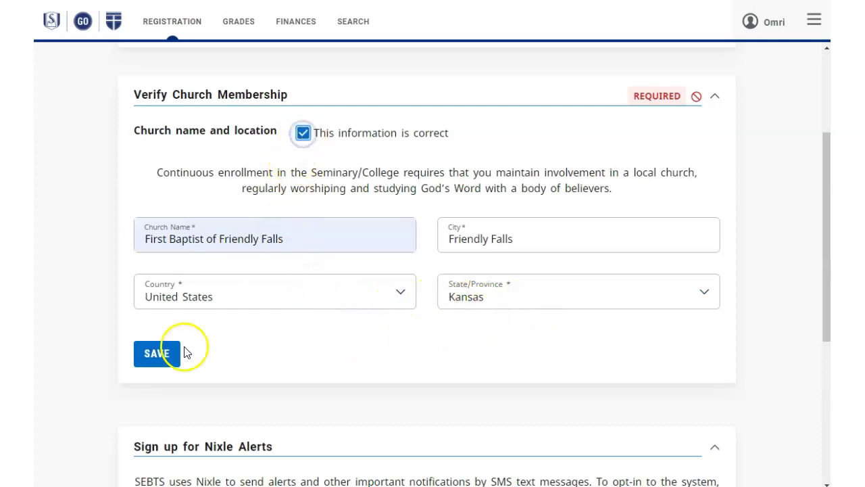
{"action": "left_click", "coordinate": [156, 356]}
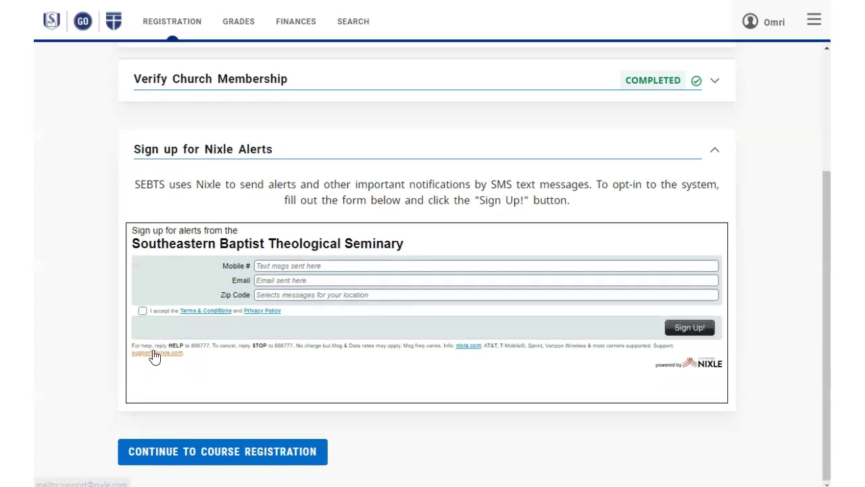
{"action": "left_click", "coordinate": [61, 97]}
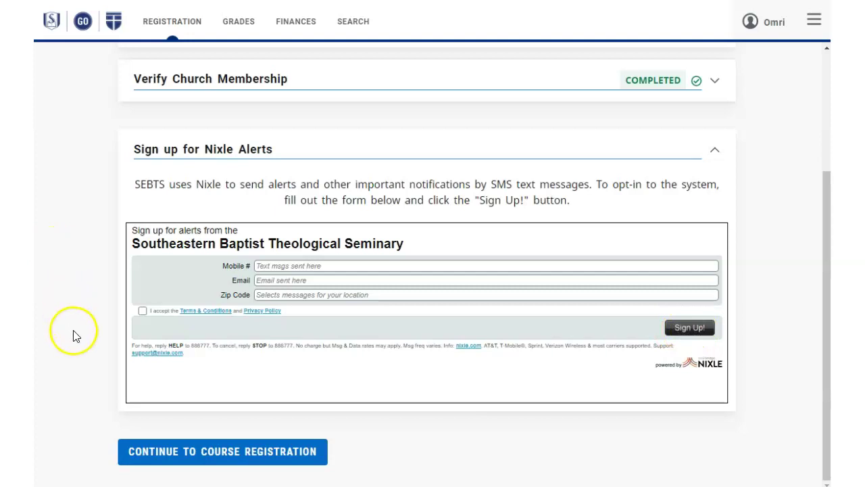
Continue to course registration for 2021/Fall and select the class Search box.
{"action": "scroll", "coordinate": [640, 170], "scroll_direction": "up", "scroll_amount": 3}
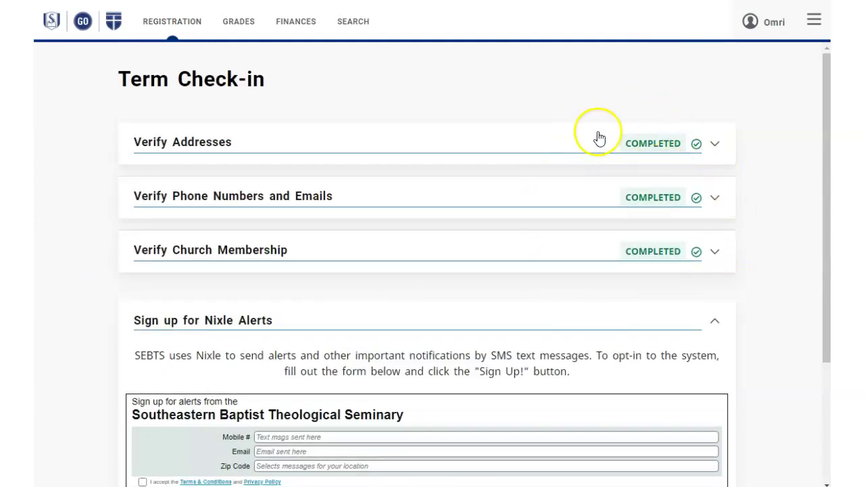
{"action": "scroll", "coordinate": [574, 230], "scroll_direction": "down", "scroll_amount": 3}
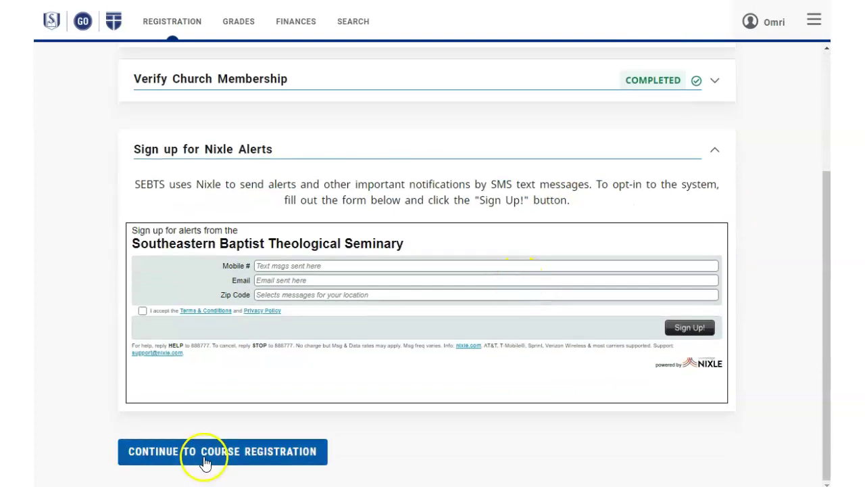
{"action": "left_click", "coordinate": [205, 458]}
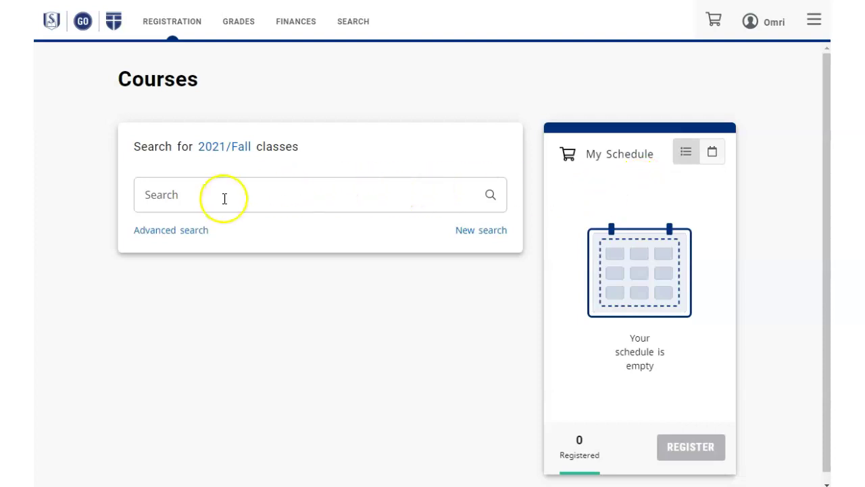
{"action": "left_click", "coordinate": [221, 201]}
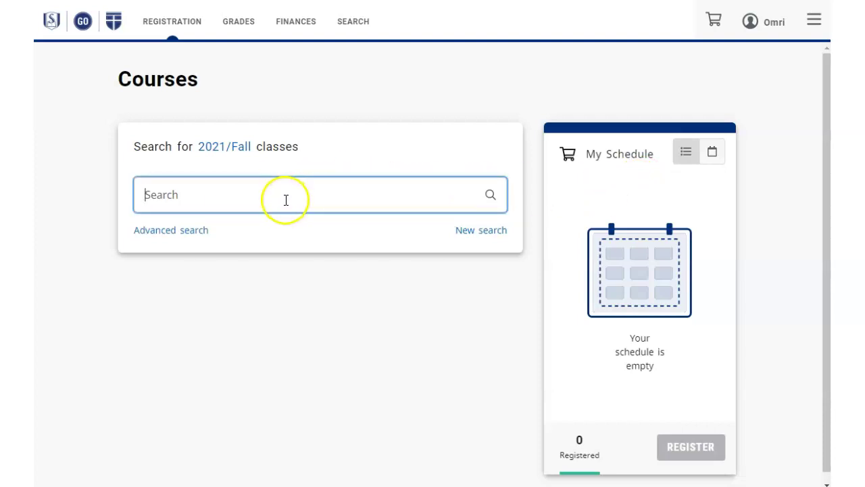
Open the Advanced Search form, scroll through it, then close it.
{"action": "left_click", "coordinate": [187, 233]}
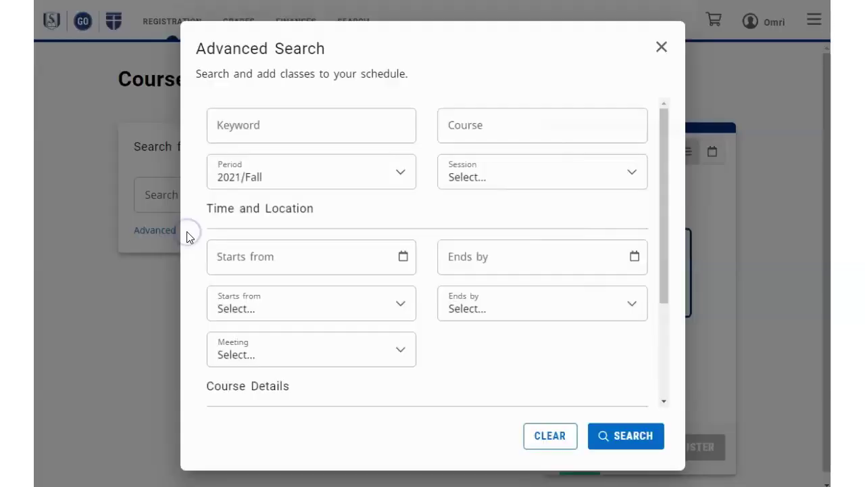
{"action": "scroll", "coordinate": [322, 283], "scroll_direction": "down", "scroll_amount": 4}
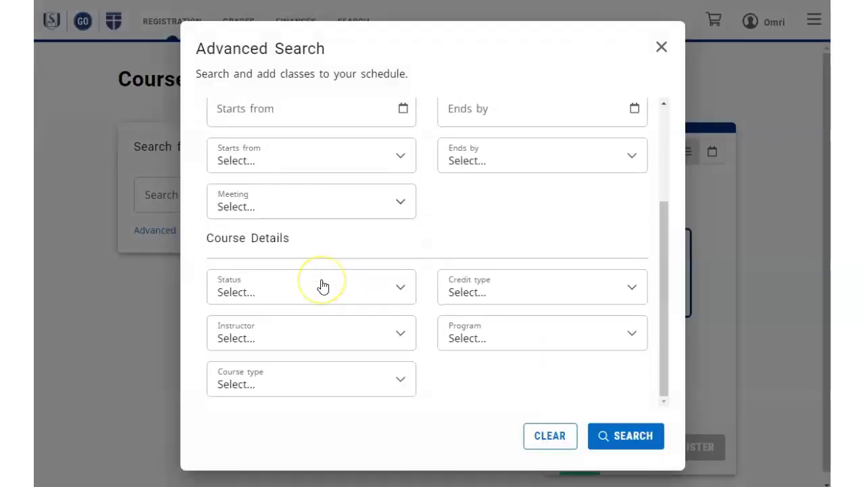
{"action": "left_click", "coordinate": [661, 48]}
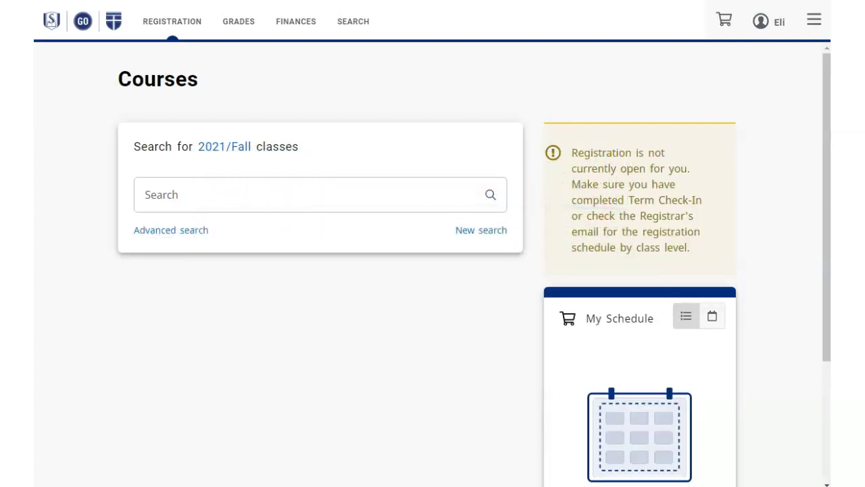
{"action": "left_click", "coordinate": [140, 37]}
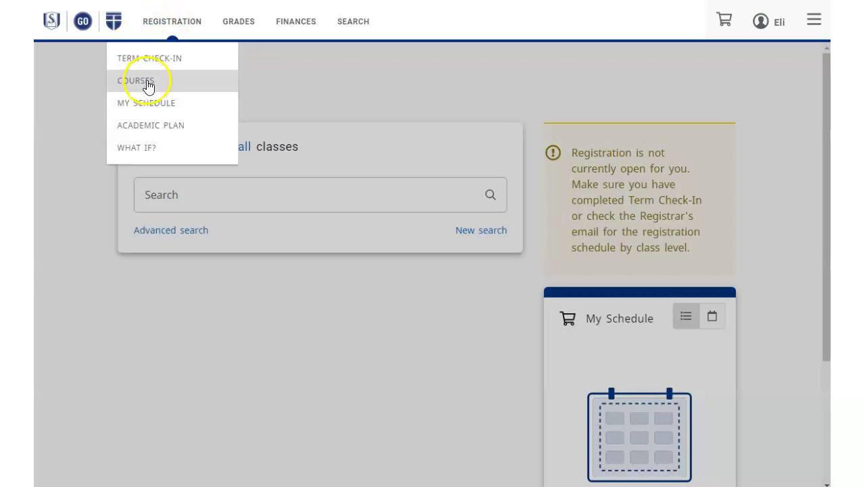
{"action": "left_click", "coordinate": [201, 79]}
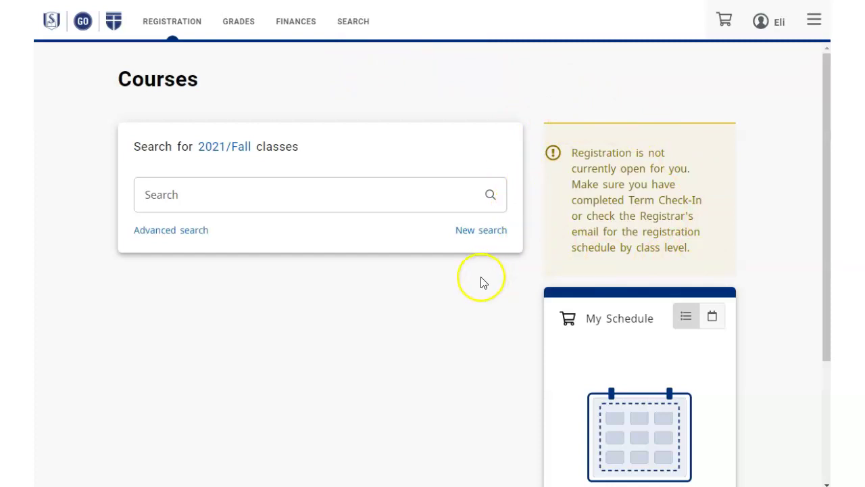
{"action": "scroll", "coordinate": [480, 283], "scroll_direction": "down", "scroll_amount": 1}
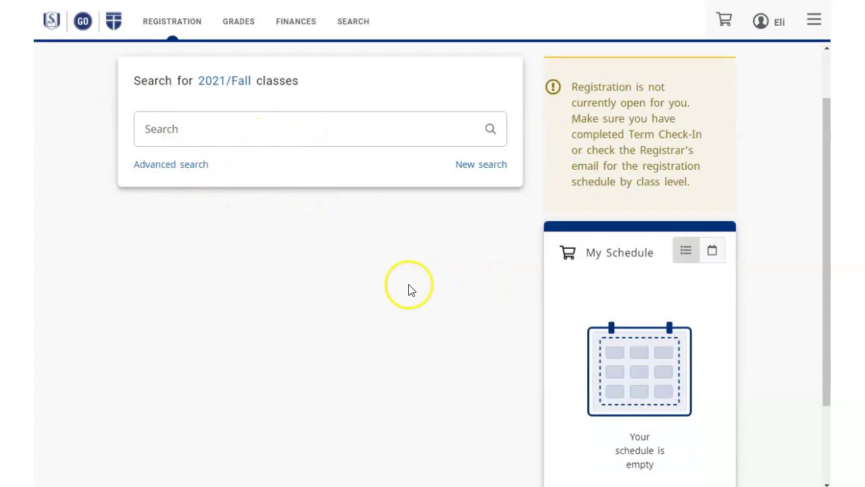
{"action": "scroll", "coordinate": [419, 301], "scroll_direction": "down", "scroll_amount": 2}
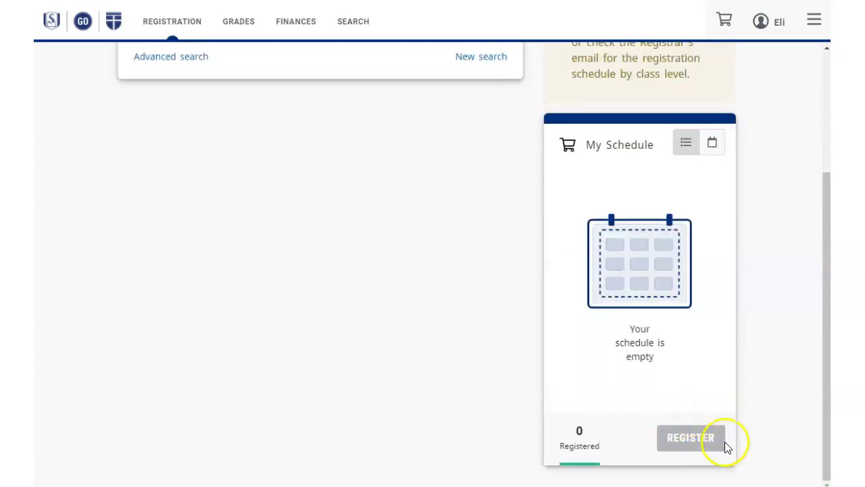